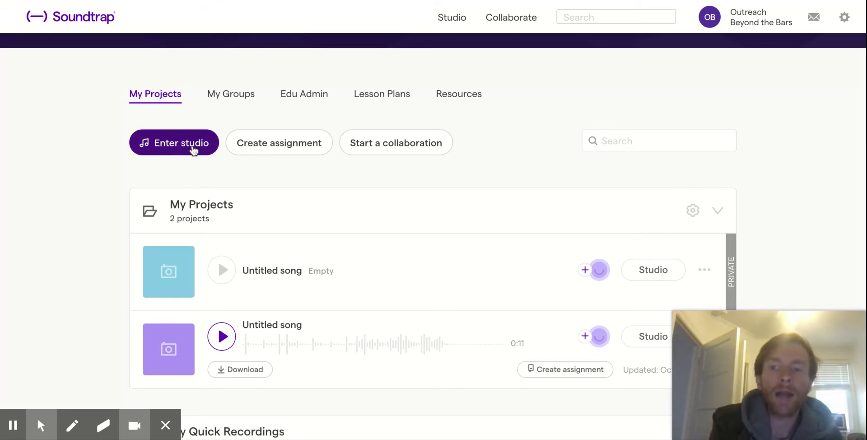
# Create a new music project from scratch in the studio and open the loop library for a new track.
pyautogui.click(192, 151)
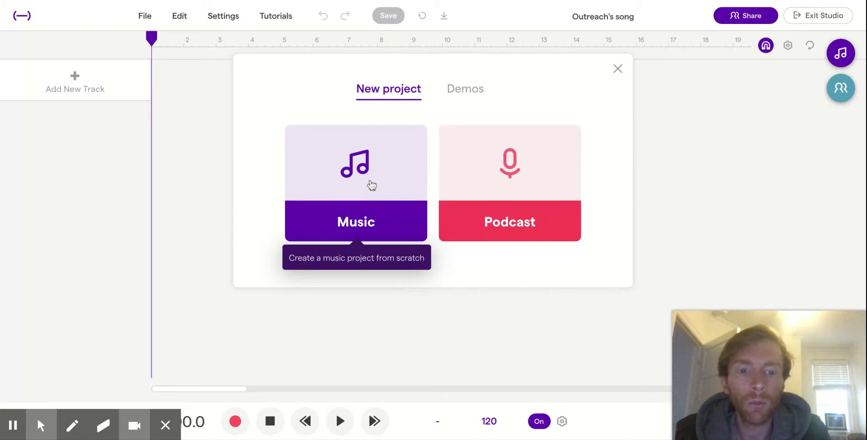
pyautogui.click(371, 184)
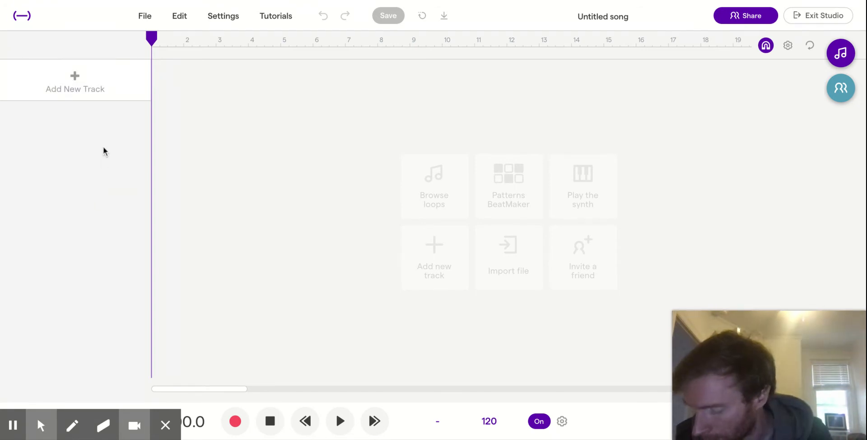
pyautogui.click(62, 95)
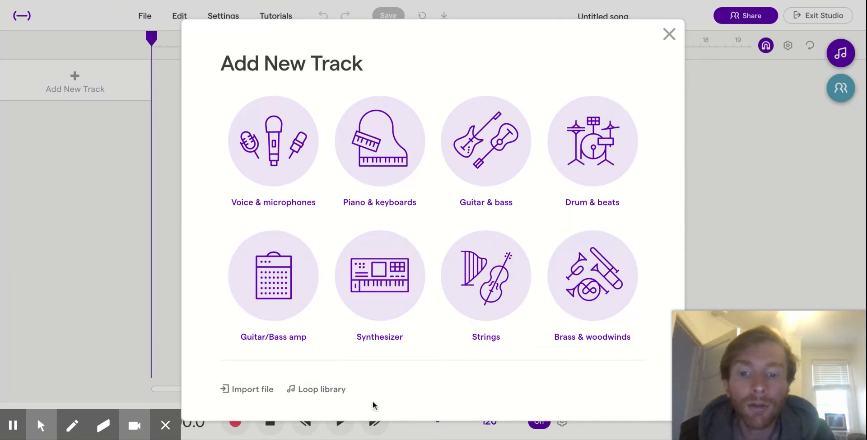
pyautogui.click(330, 395)
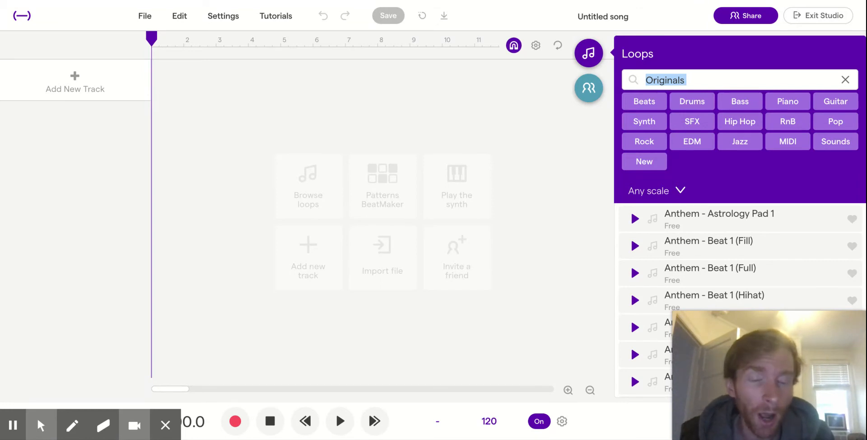
# Filter the Originals loops by Drums and Hip Hop and preview the loop Brampton - 808 & Drums 1.
pyautogui.click(693, 102)
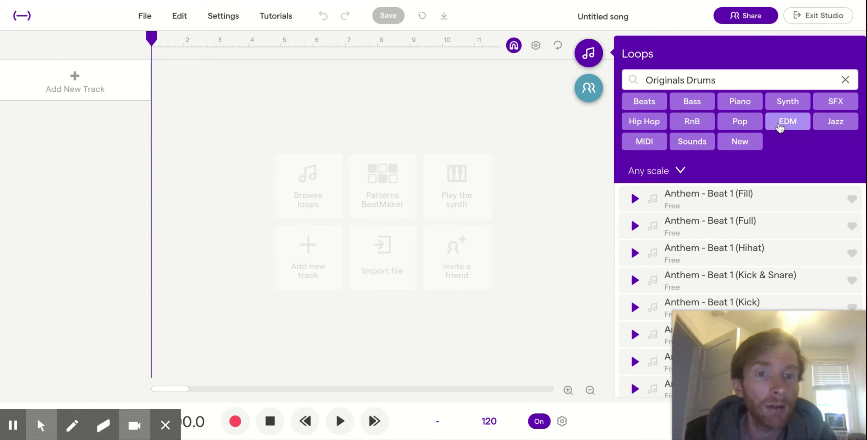
pyautogui.click(648, 124)
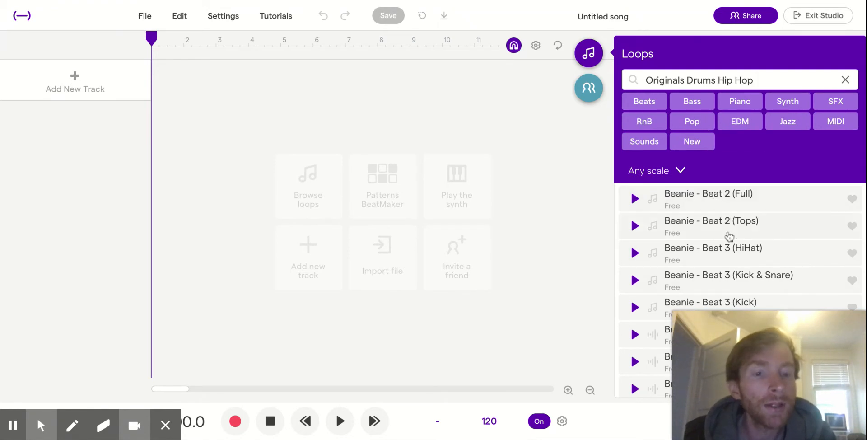
pyautogui.scroll(-5, 728, 240)
pyautogui.scroll(-2, 729, 247)
pyautogui.scroll(4, 729, 246)
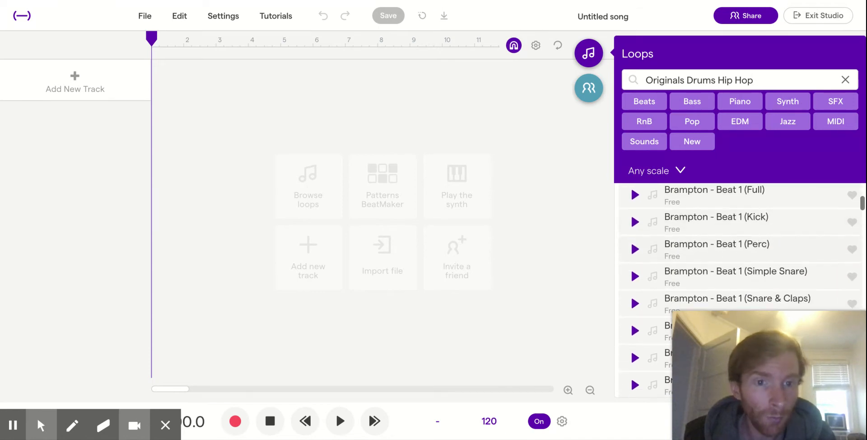
pyautogui.scroll(1, 673, 195)
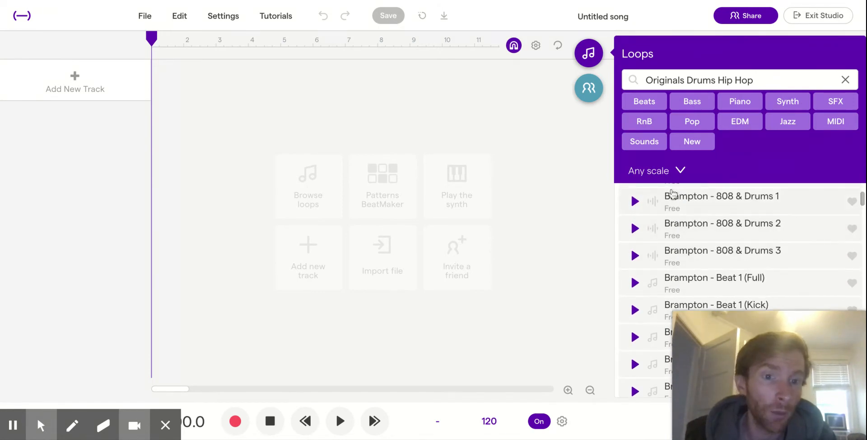
pyautogui.scroll(2, 719, 223)
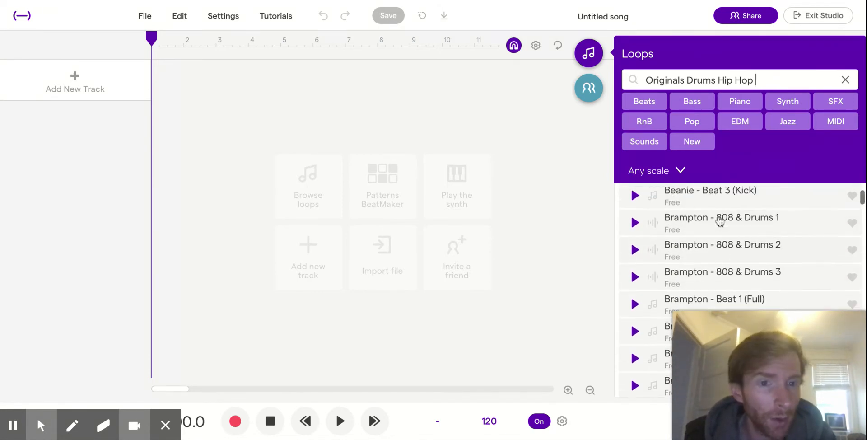
pyautogui.scroll(-1, 719, 221)
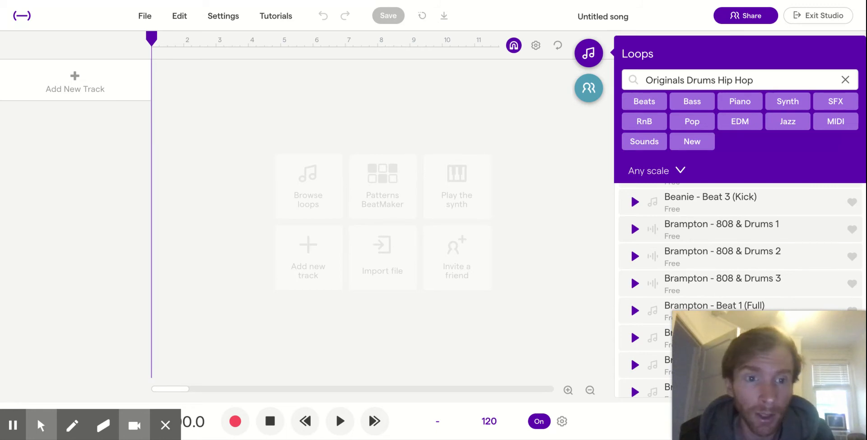
pyautogui.click(635, 230)
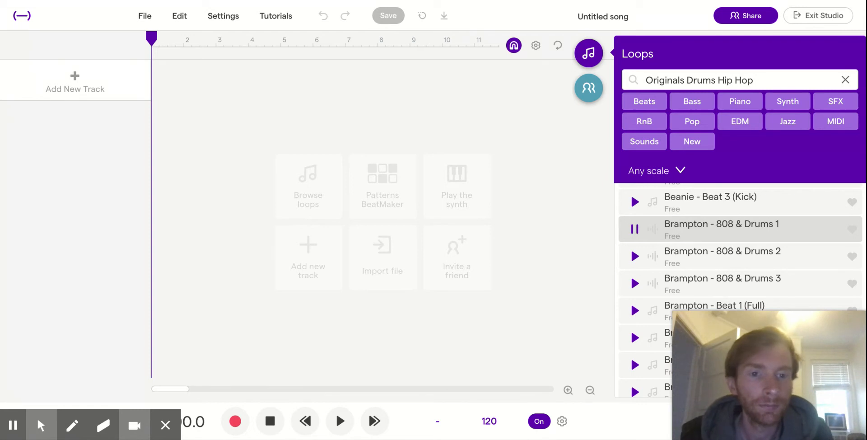
pyautogui.click(635, 229)
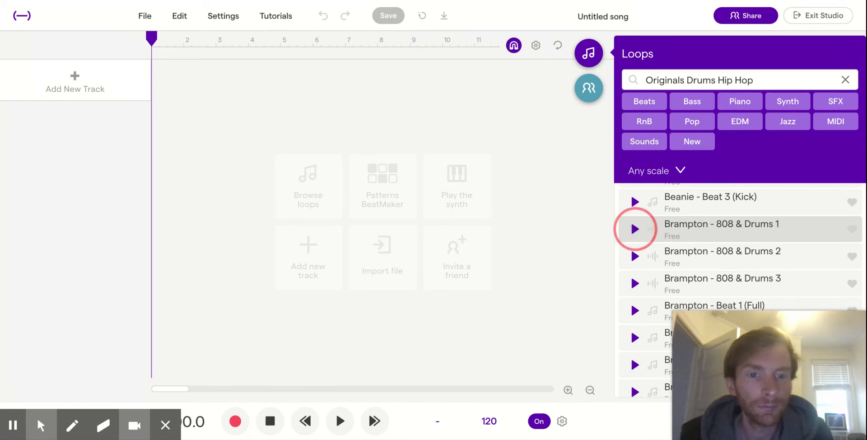
# Add the Brampton - 808 & Drums 1 loop to the timeline as a new track and stop playback.
pyautogui.click(719, 230)
pyautogui.moveTo(720, 230); pyautogui.dragTo(256, 81)
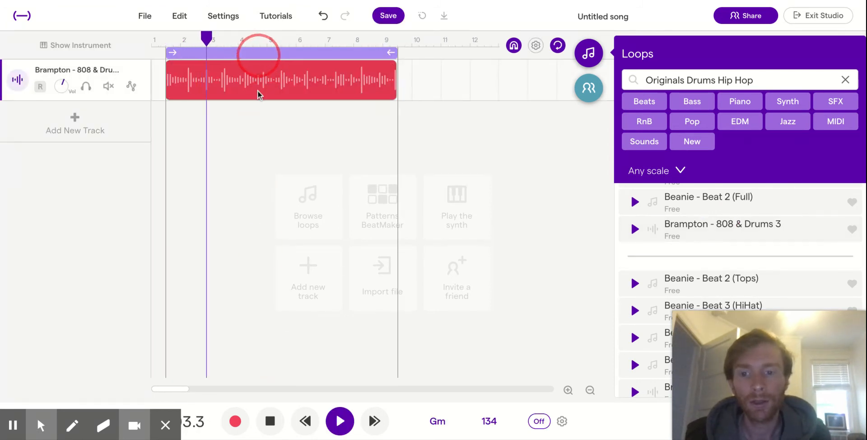
pyautogui.click(270, 421)
# Turn off cycle playback, move the drum region to the start of bar 1, and return the playhead to the beginning.
pyautogui.moveTo(333, 82)
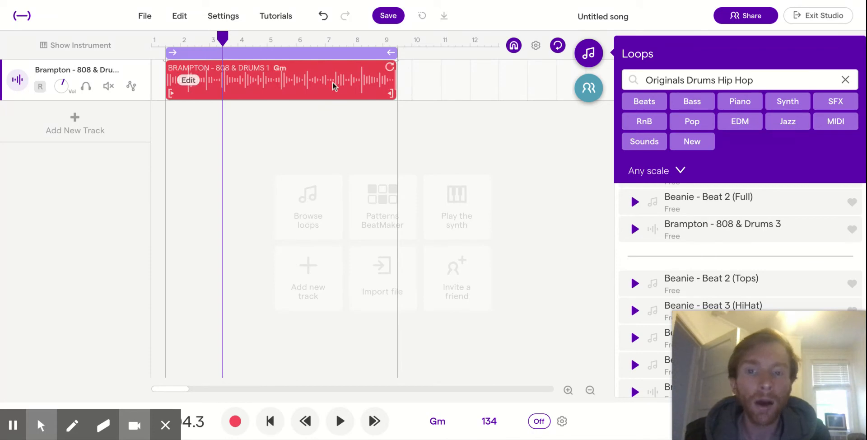
pyautogui.click(314, 52)
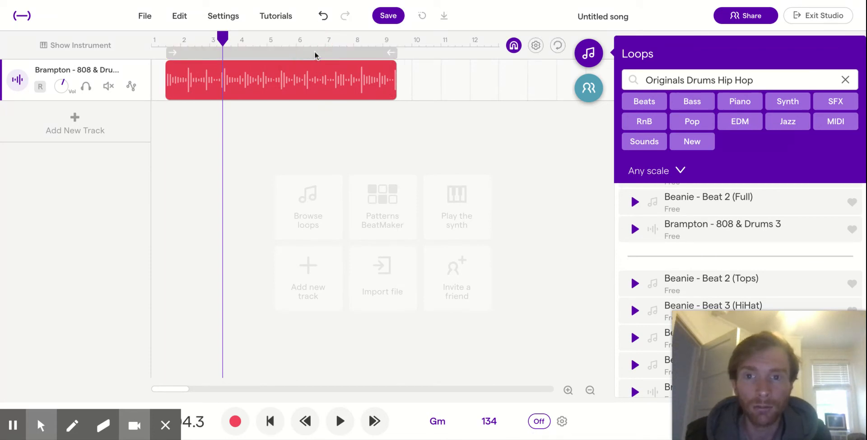
pyautogui.moveTo(334, 83)
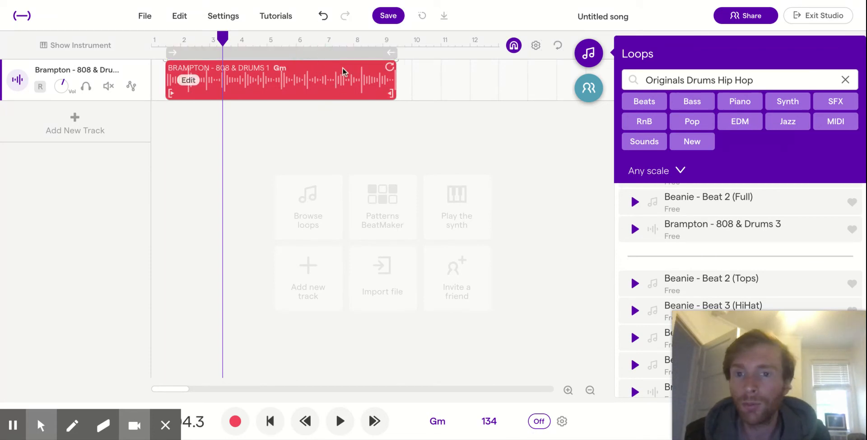
pyautogui.moveTo(342, 69); pyautogui.dragTo(321, 68)
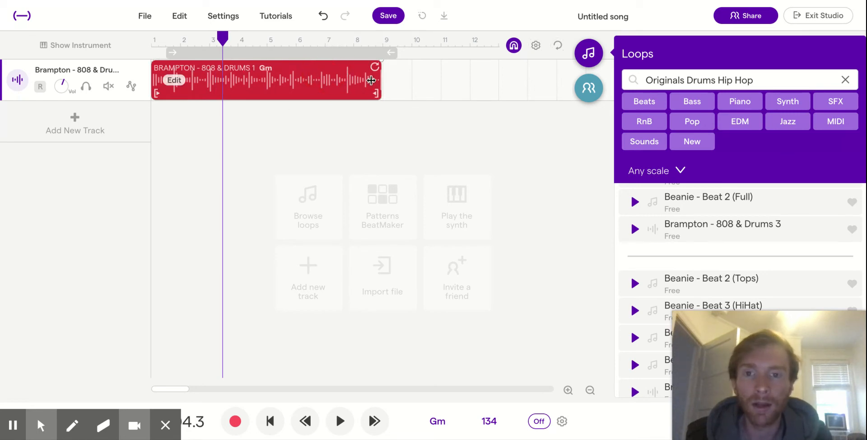
pyautogui.click(150, 37)
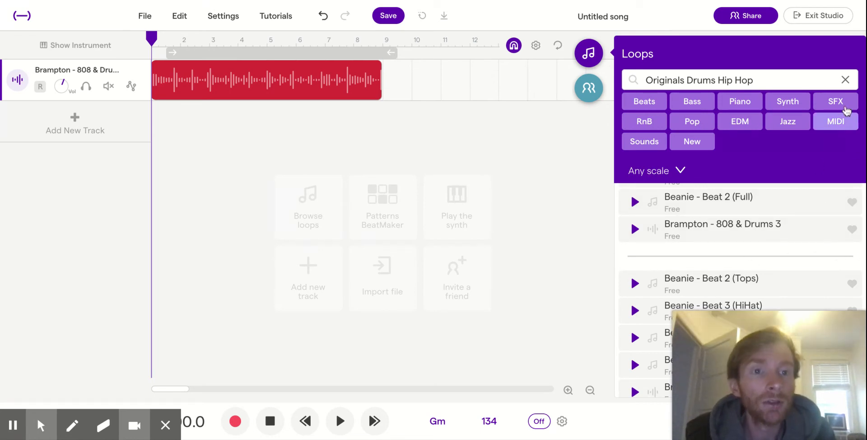
# Replace the loop filters with Bass and RnB and preview Bass - Apparent Random 1 and Bass - Baby Gorilla Bone.
pyautogui.click(845, 81)
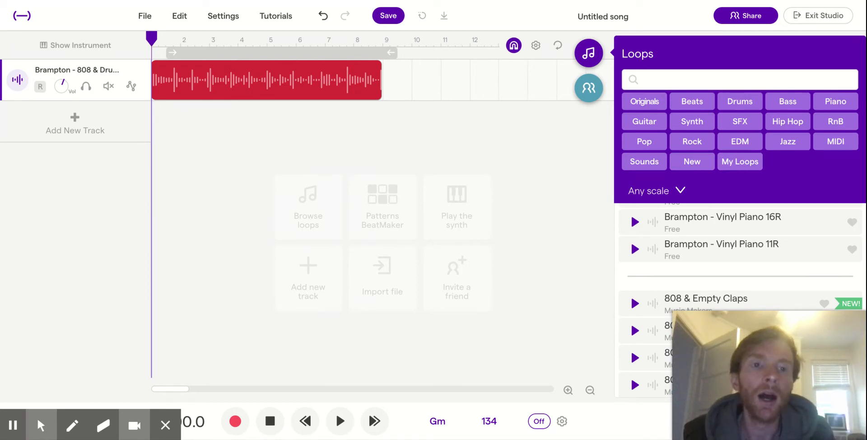
pyautogui.click(789, 102)
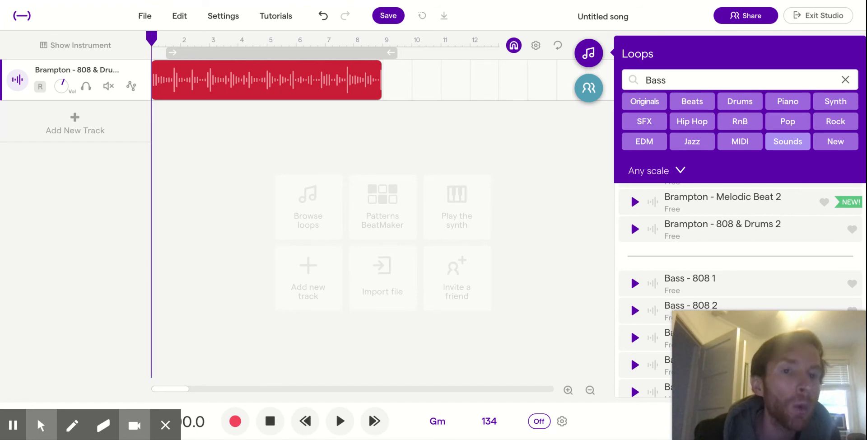
pyautogui.click(740, 121)
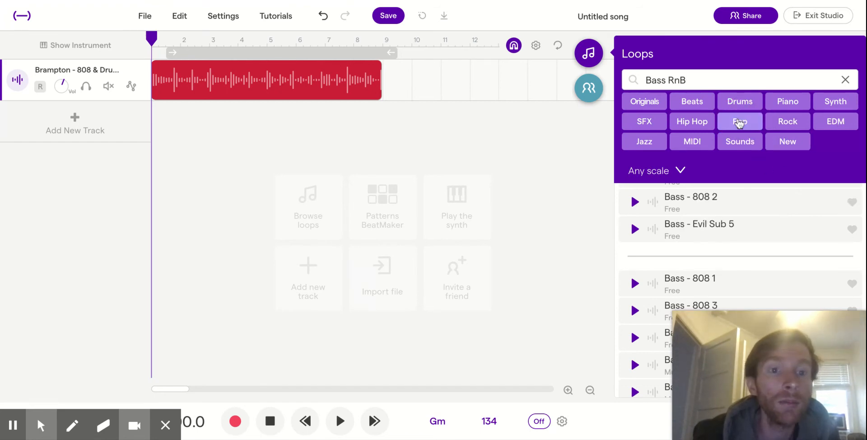
pyautogui.scroll(-3, 692, 219)
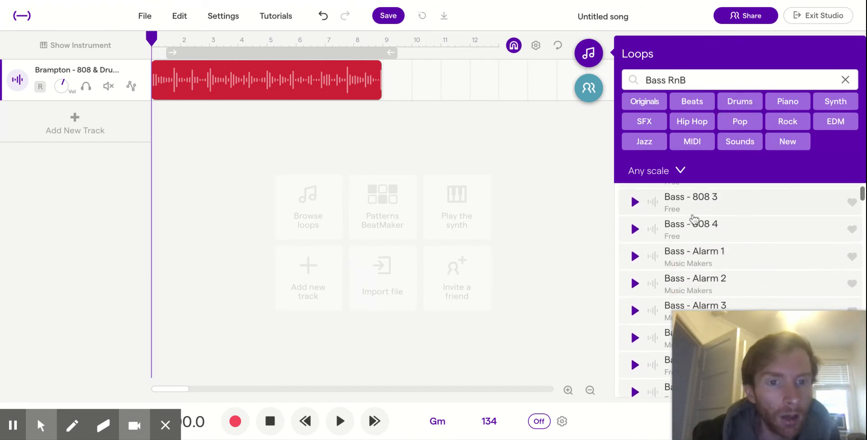
pyautogui.scroll(-4, 694, 220)
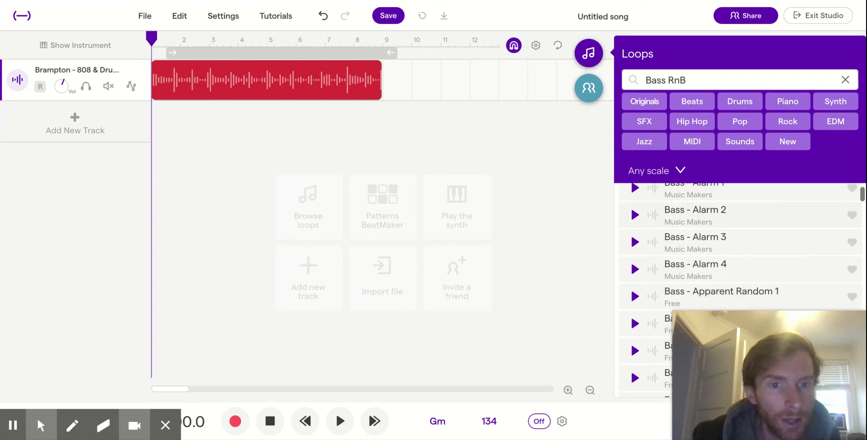
pyautogui.click(635, 251)
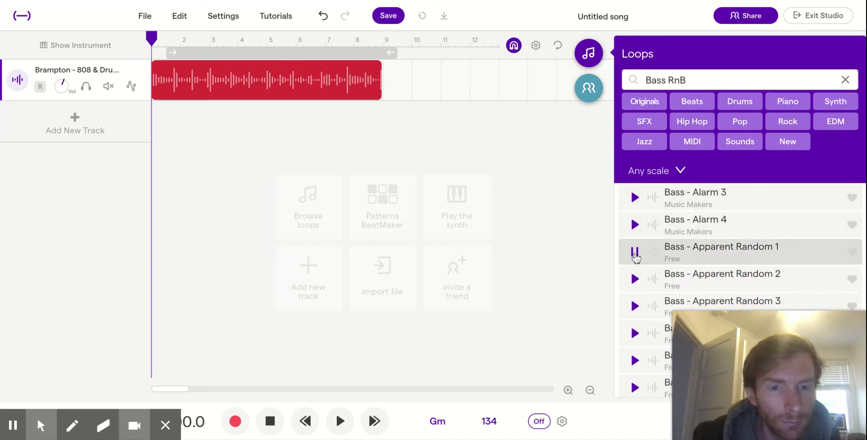
pyautogui.scroll(-7, 635, 253)
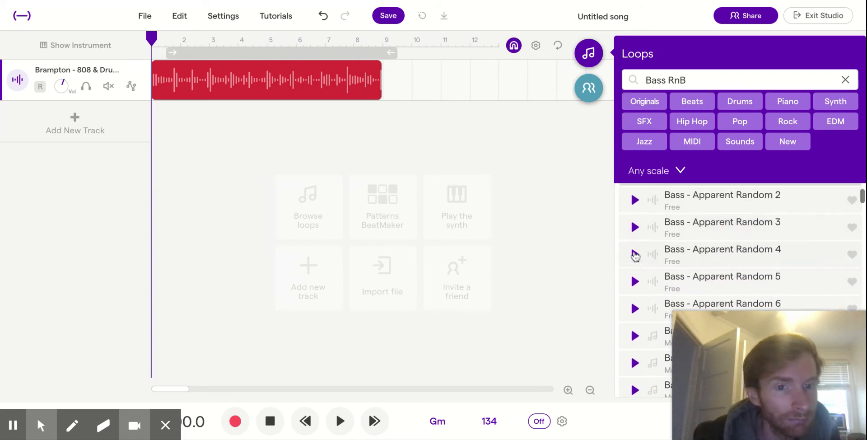
pyautogui.click(635, 223)
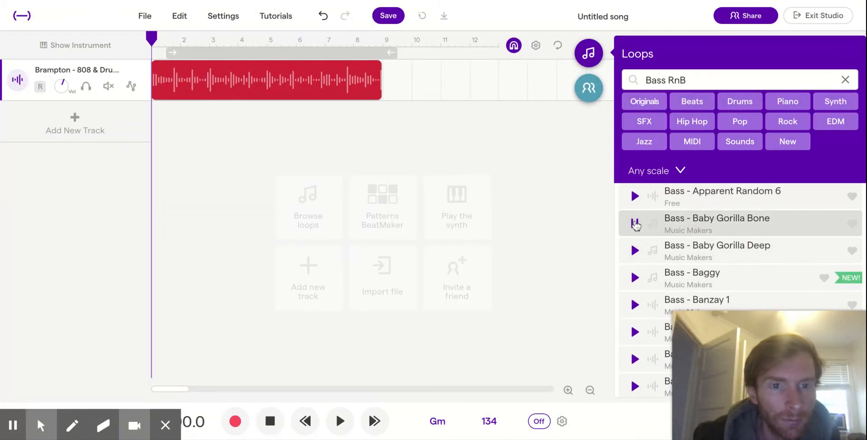
pyautogui.click(635, 224)
# Add Bass - Baby Gorilla Bone on a new track starting at bar 1 and play it together with the drums.
pyautogui.moveTo(693, 225); pyautogui.dragTo(347, 127)
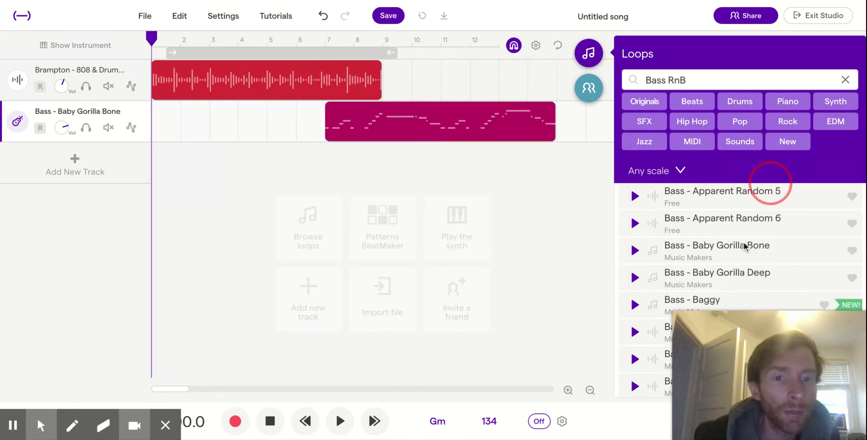
pyautogui.click(448, 111)
pyautogui.moveTo(448, 111); pyautogui.dragTo(275, 111)
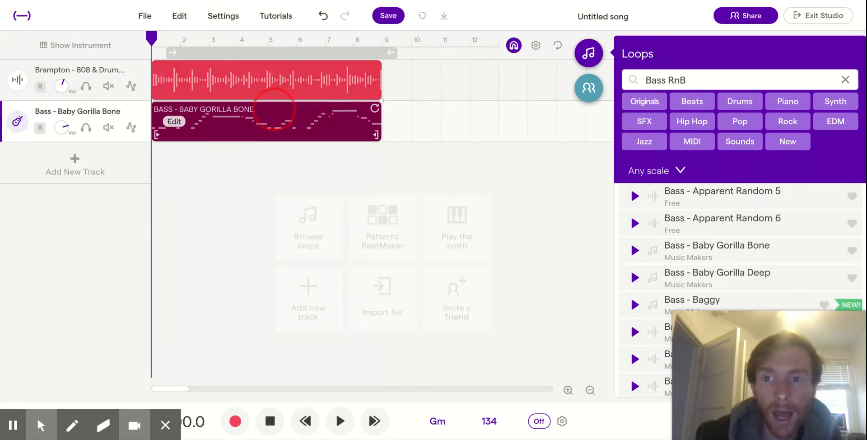
pyautogui.press('space')
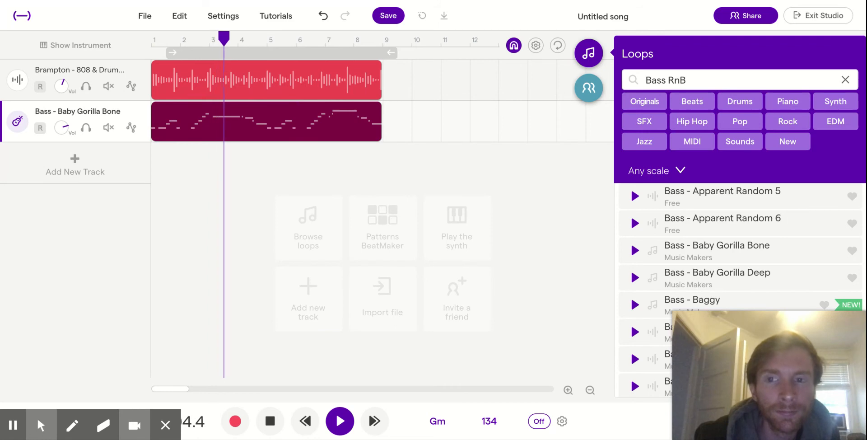
pyautogui.press('space')
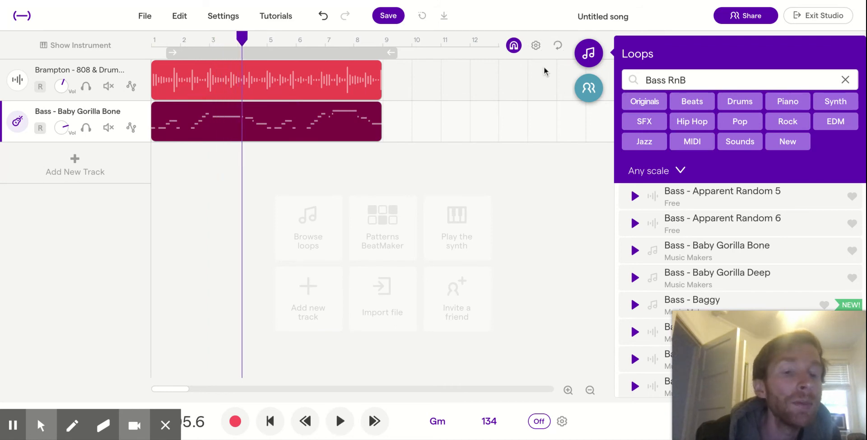
# Filter the loops by Piano and Jazz and add Piano - Dusty Chords 17 on a new track starting at bar 1.
pyautogui.click(845, 80)
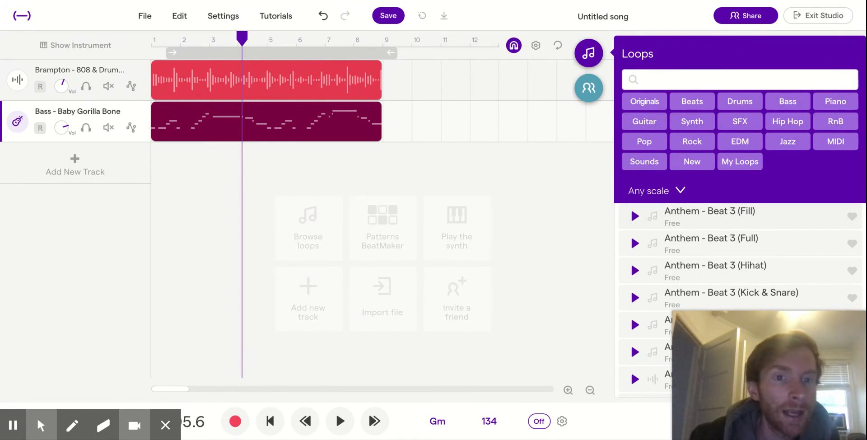
pyautogui.click(836, 100)
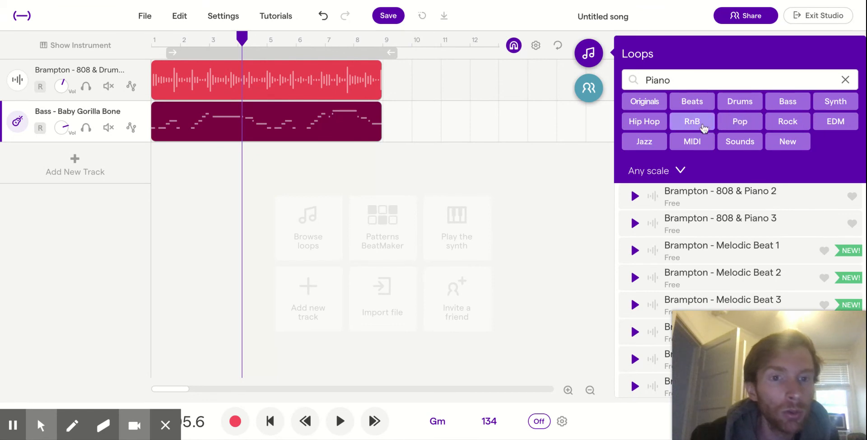
pyautogui.click(645, 141)
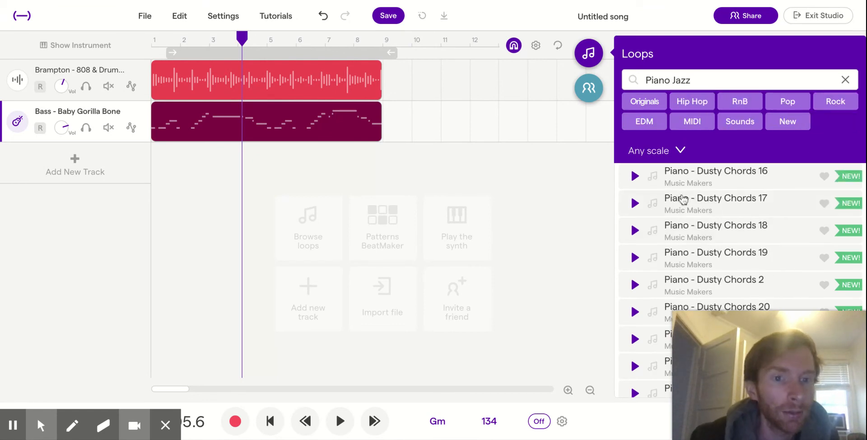
pyautogui.moveTo(702, 206); pyautogui.dragTo(312, 169)
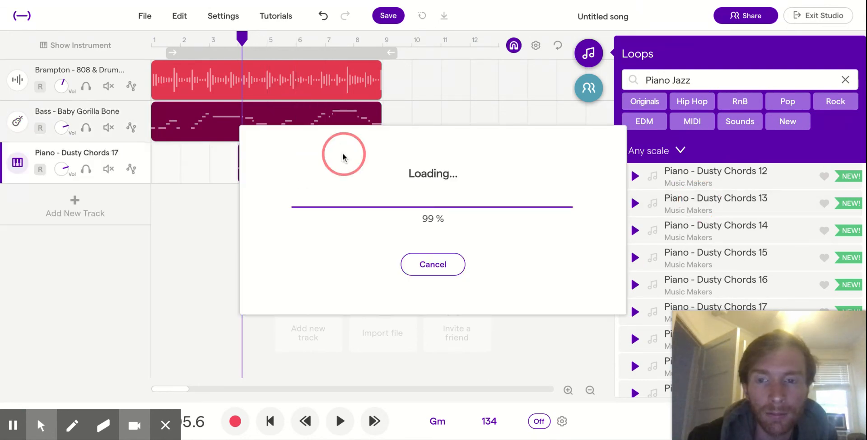
pyautogui.click(332, 159)
pyautogui.moveTo(332, 159); pyautogui.dragTo(246, 161)
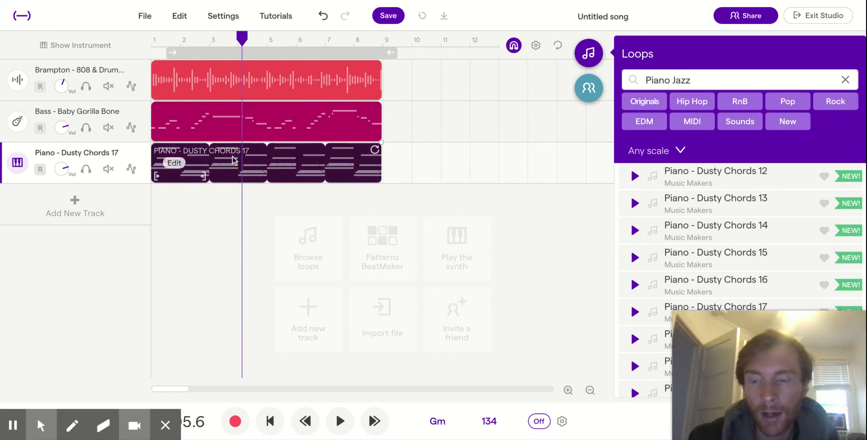
# Play the three-track arrangement from the beginning to check how drums, bass and piano sound together.
pyautogui.click(151, 40)
pyautogui.press('space')
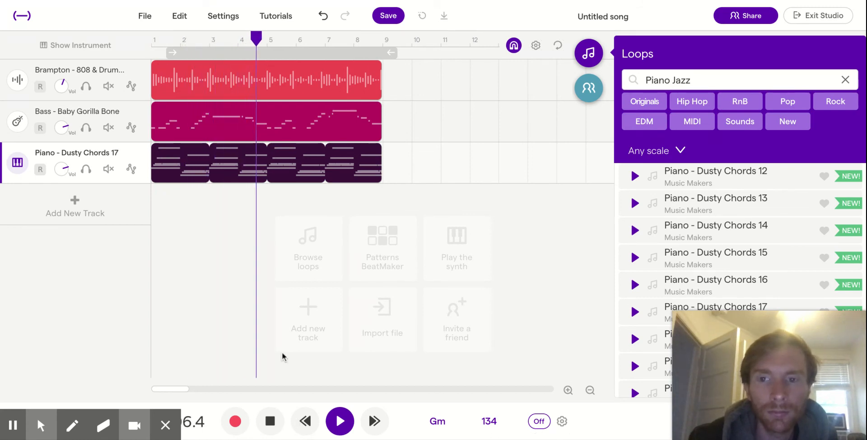
pyautogui.press('space')
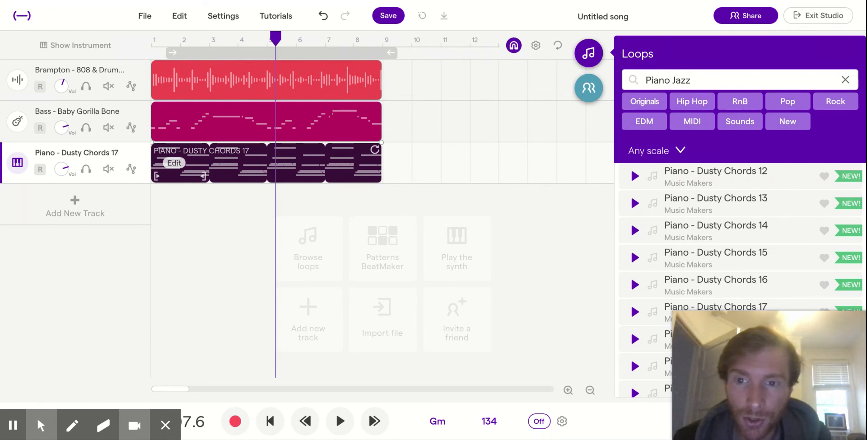
pyautogui.click(153, 41)
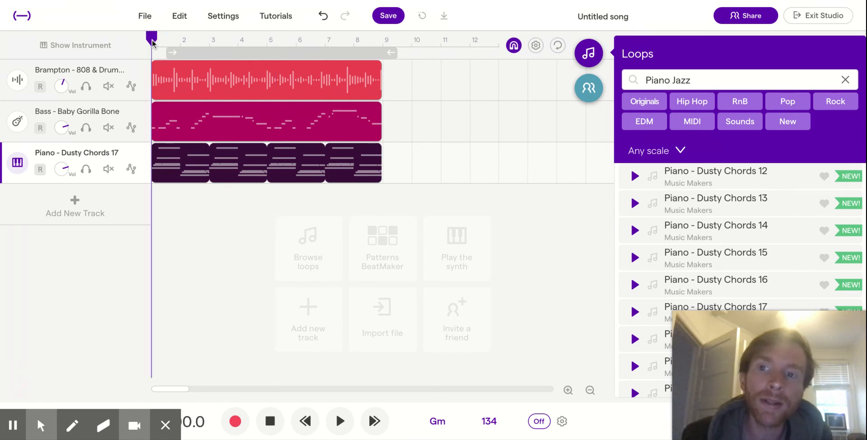
pyautogui.press('space')
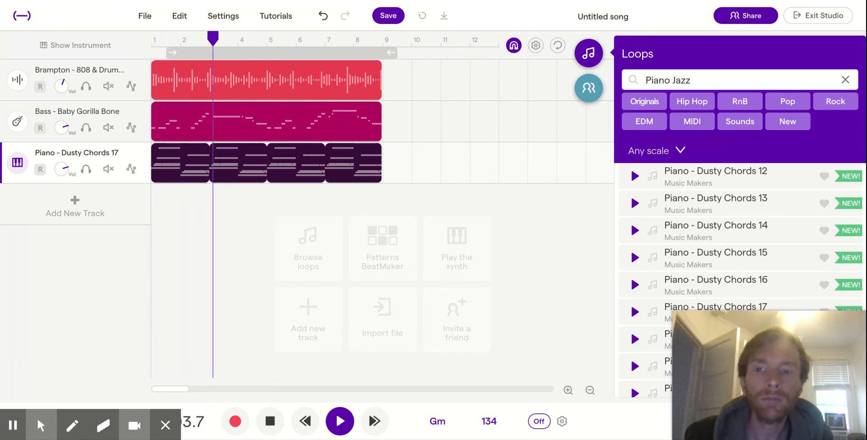
pyautogui.press('space')
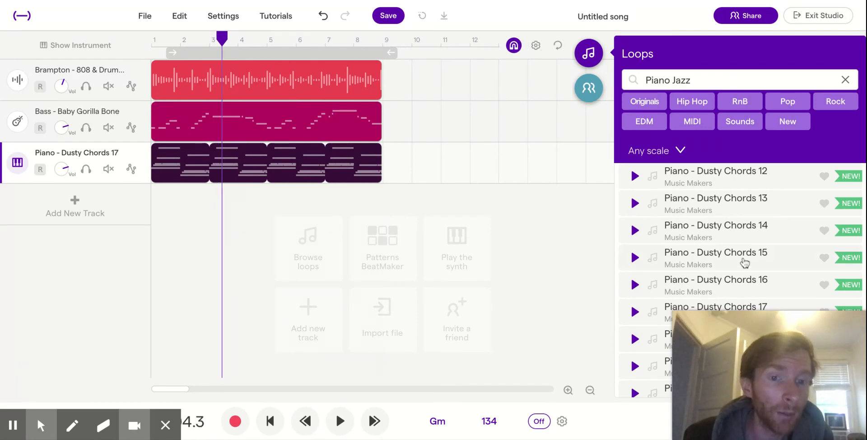